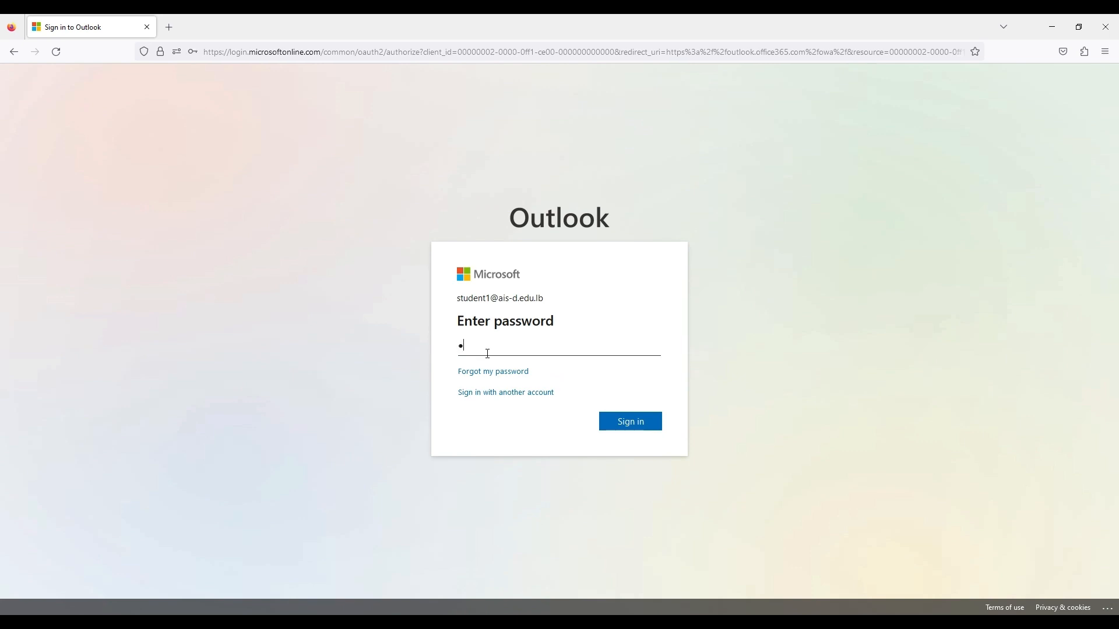
# - Enter the account password, sign in to Outlook and choose to stay signed in
pyautogui.write('•••')
pyautogui.press('Return')
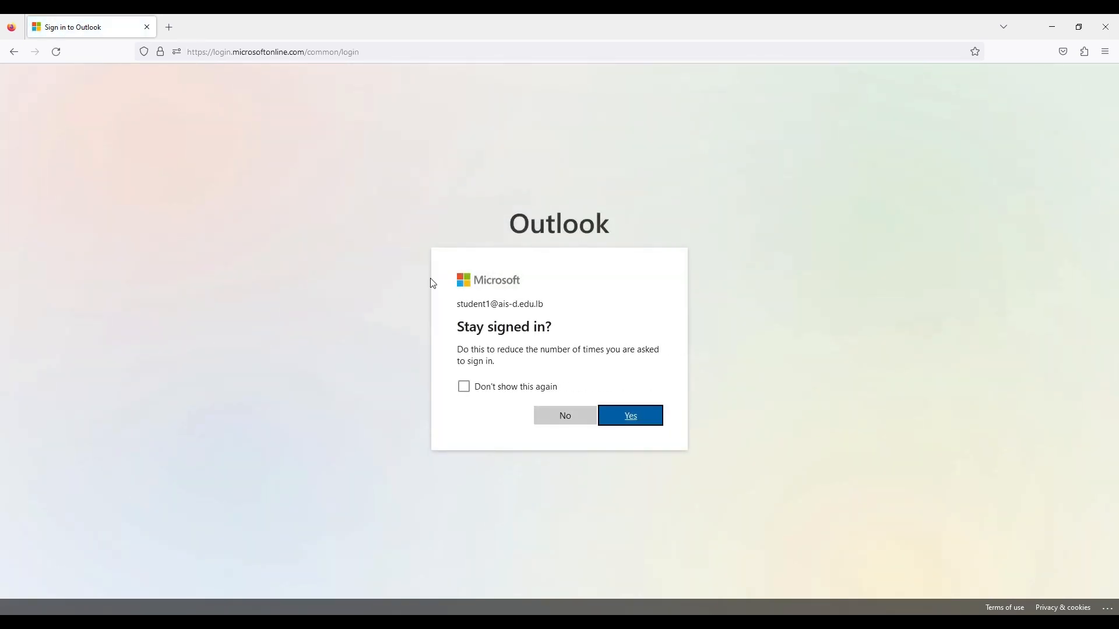
pyautogui.click(638, 418)
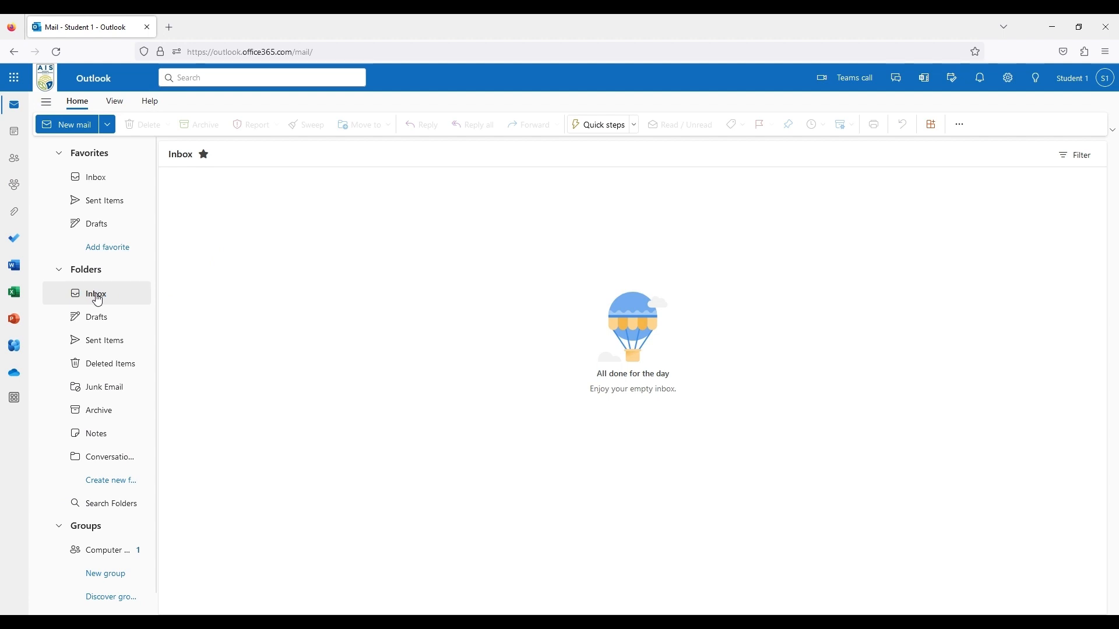
# - Look through the Inbox, Drafts, Sent Items, Deleted Items and Junk Email folders, then return to the Inbox
pyautogui.click(105, 300)
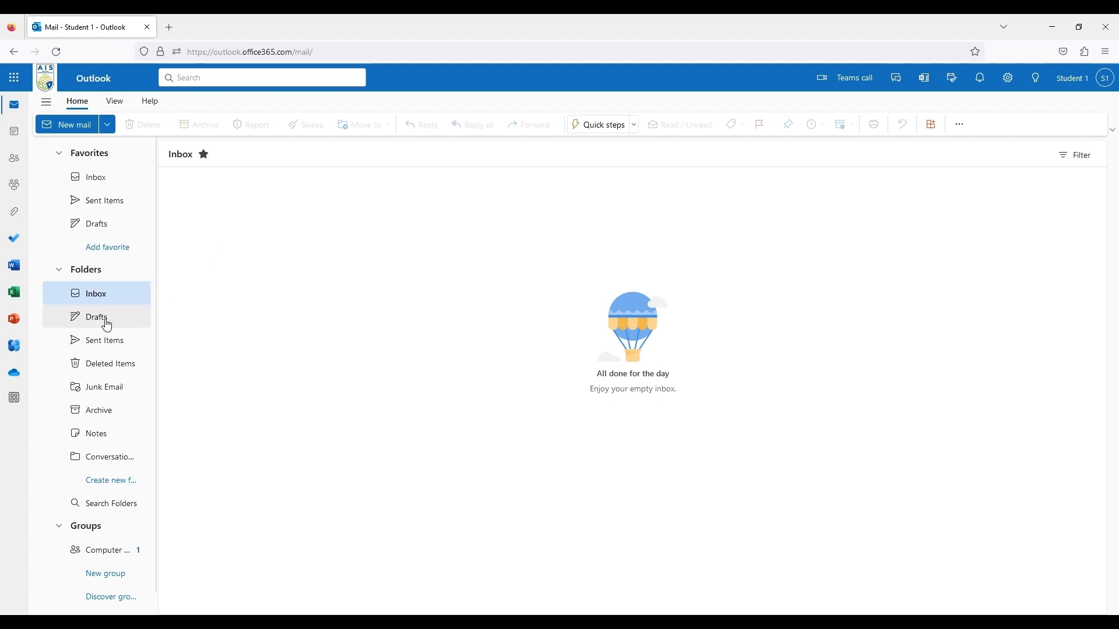
pyautogui.click(107, 323)
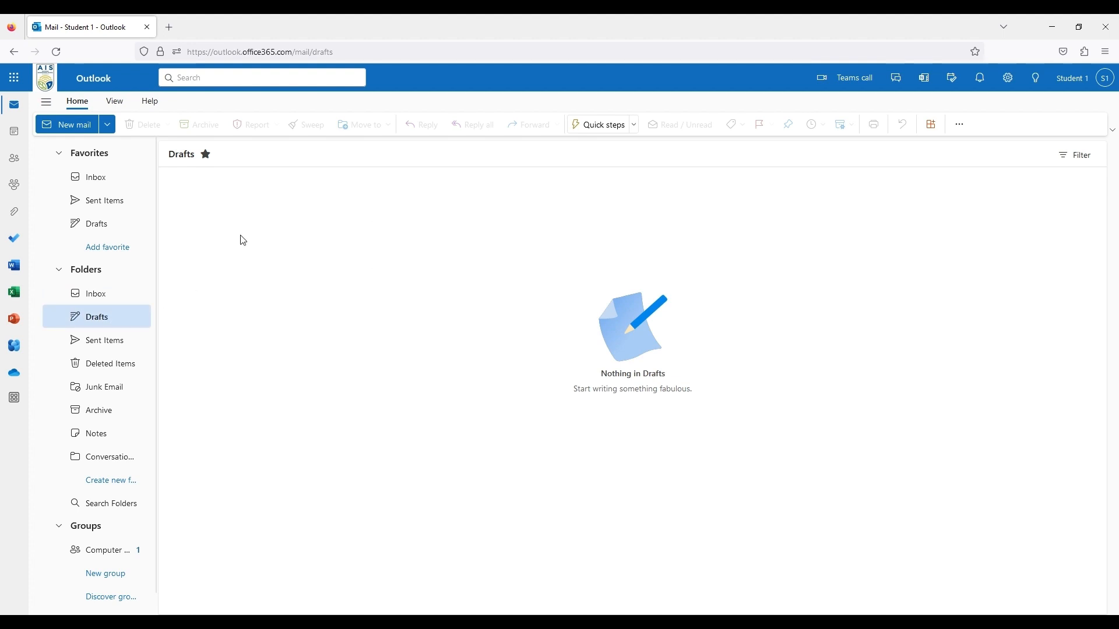
pyautogui.click(125, 347)
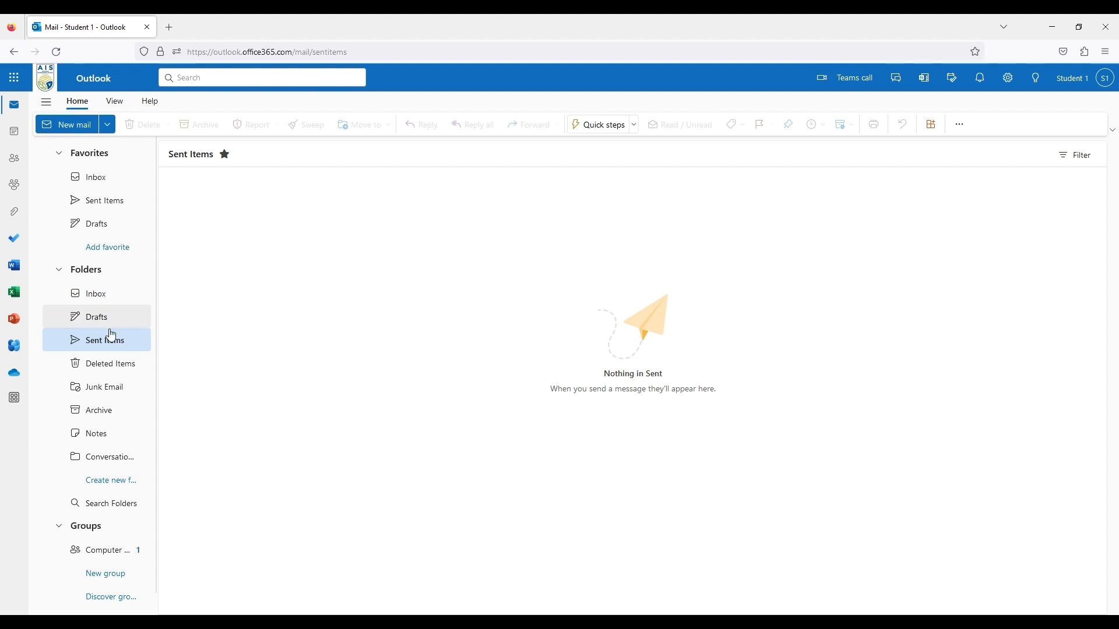
pyautogui.click(109, 367)
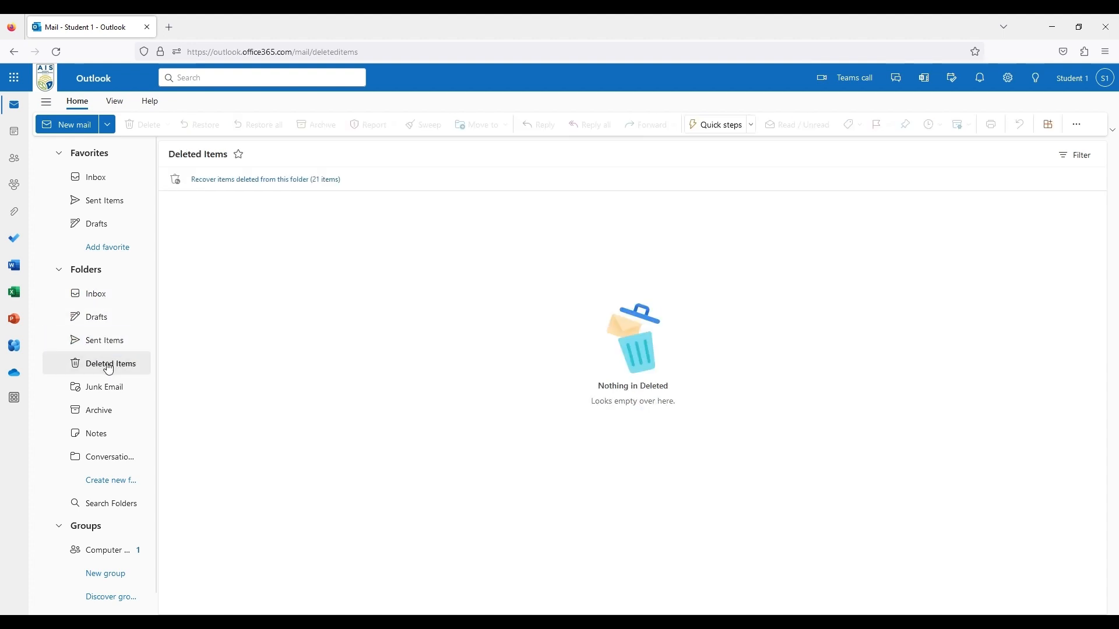
pyautogui.click(123, 395)
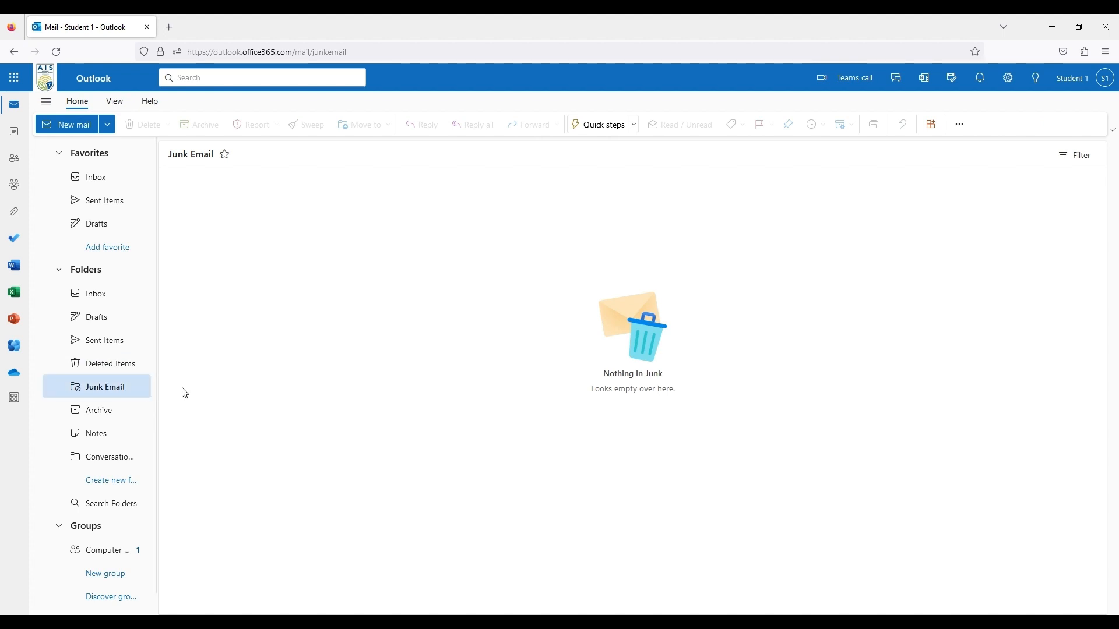
pyautogui.click(103, 301)
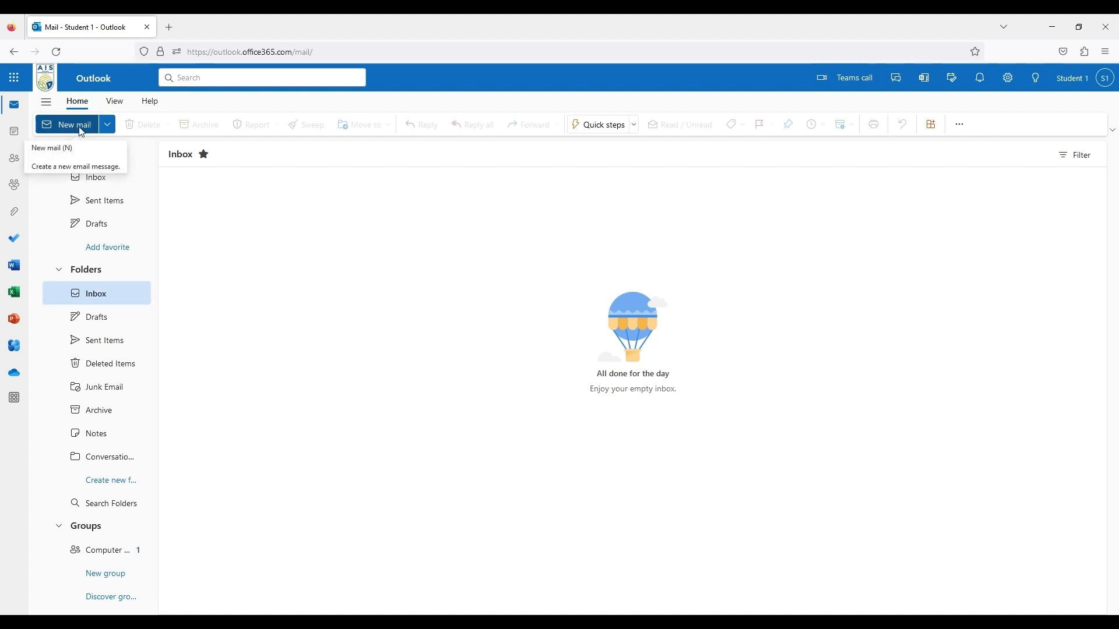
# - Create a new email addressed to Teacher 1 with the subject "Project"
pyautogui.click(82, 130)
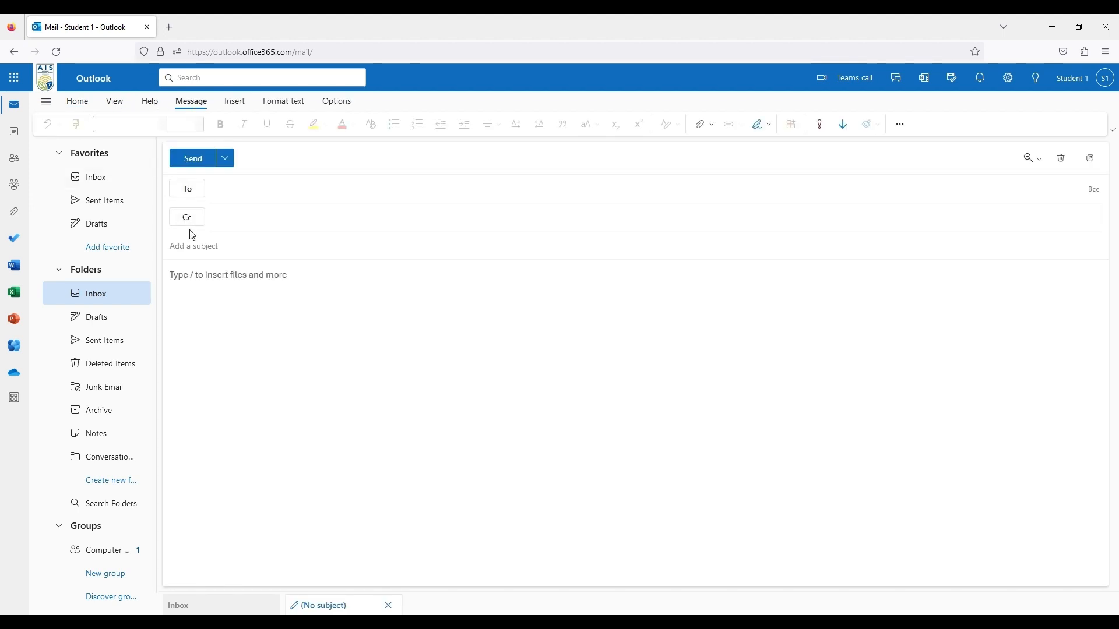
pyautogui.click(231, 195)
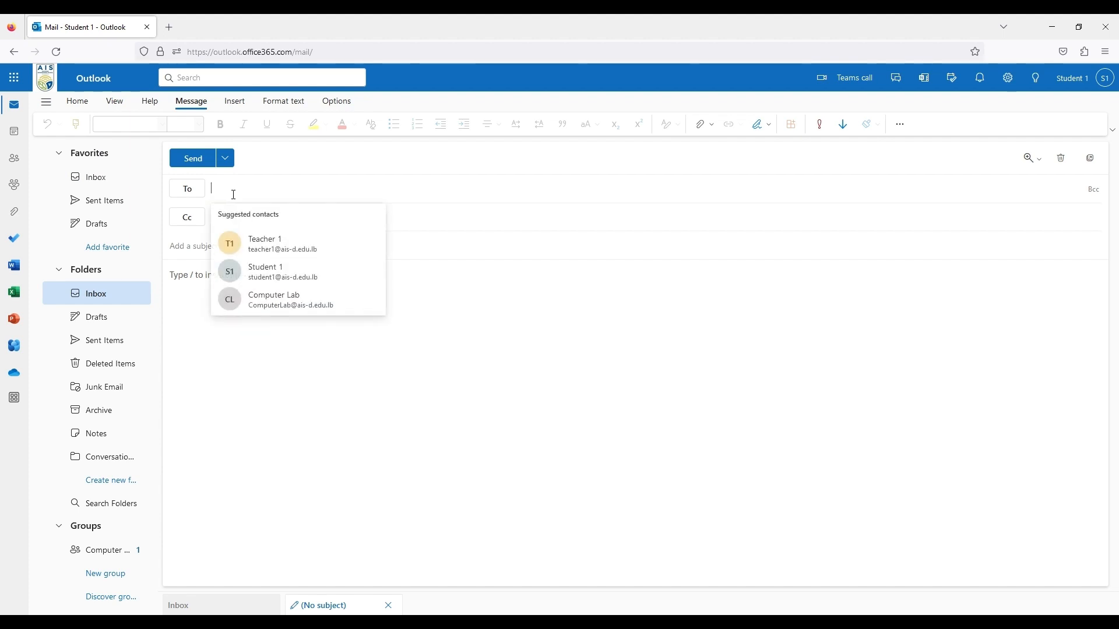
pyautogui.write('teacher')
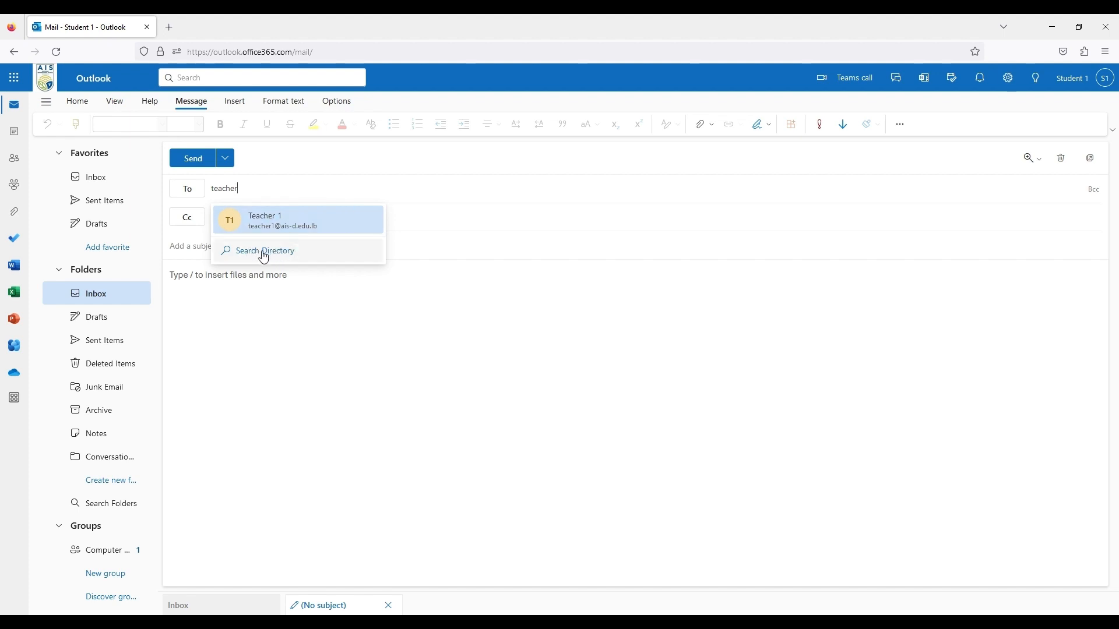
pyautogui.click(282, 225)
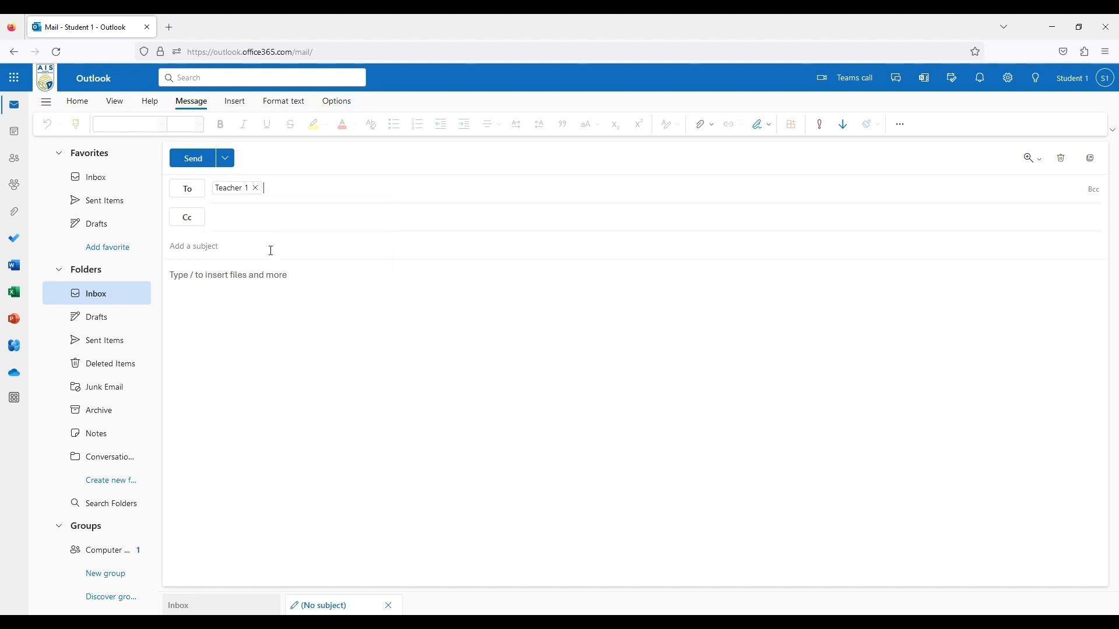
pyautogui.write('Project')
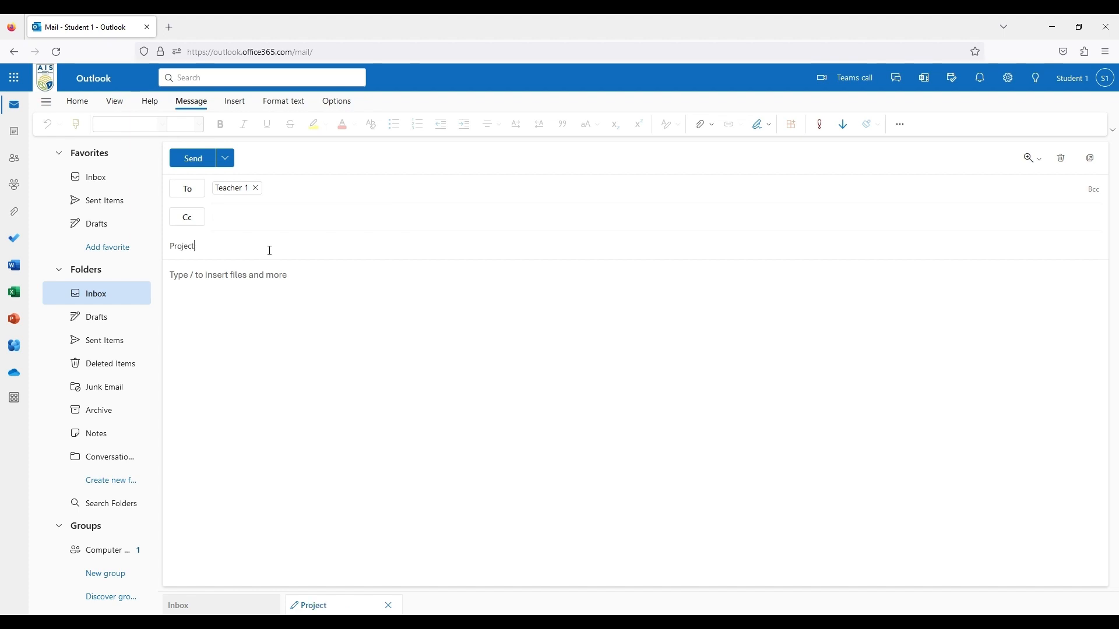
# - Write "Dear Teacher1, Kindly note that i will be sending the project tomorrow morning. Thank you," as the message body and send the email
pyautogui.click(292, 294)
pyautogui.write('D')
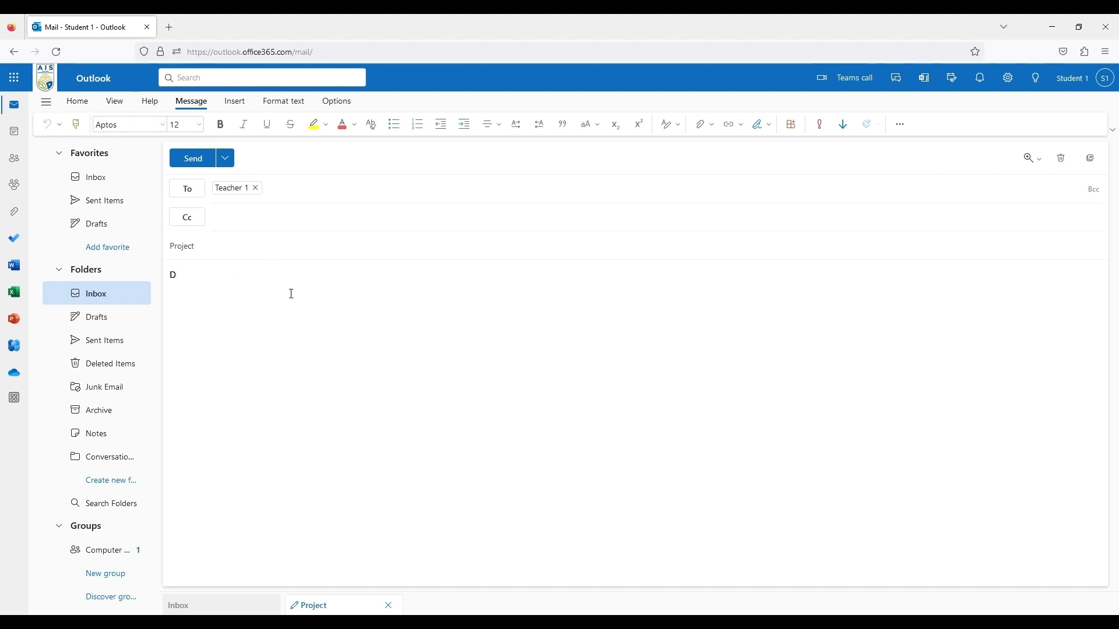
pyautogui.write('ear Teacher1,  ')
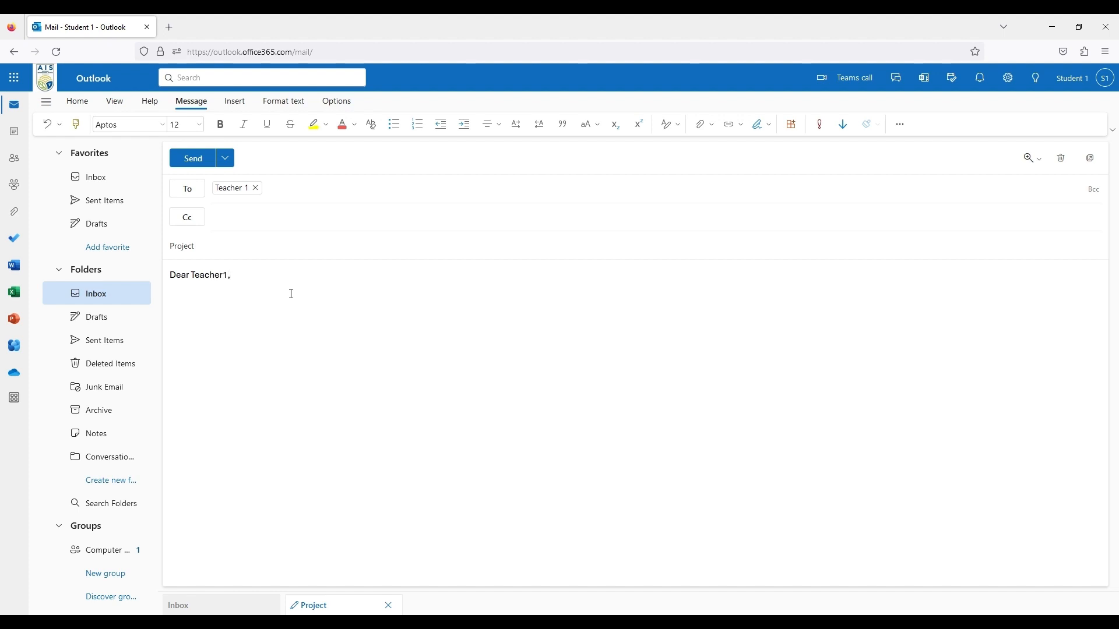
pyautogui.write('Kindly note')
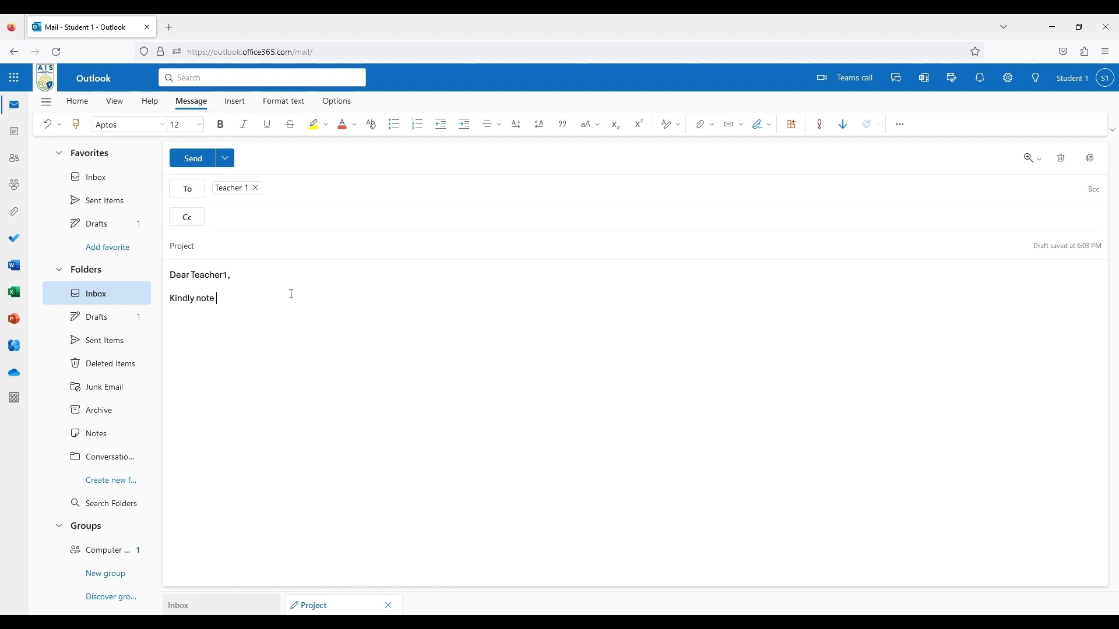
pyautogui.write(' that i will be sending the project tomor')
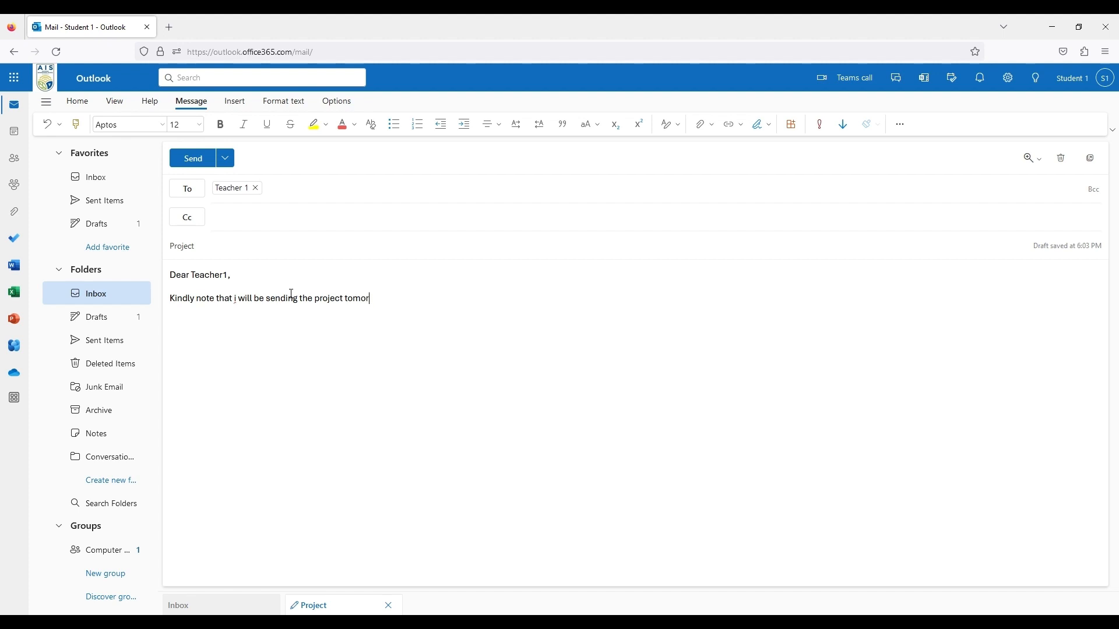
pyautogui.write('row morning.')
pyautogui.press('Return')
pyautogui.write('T')
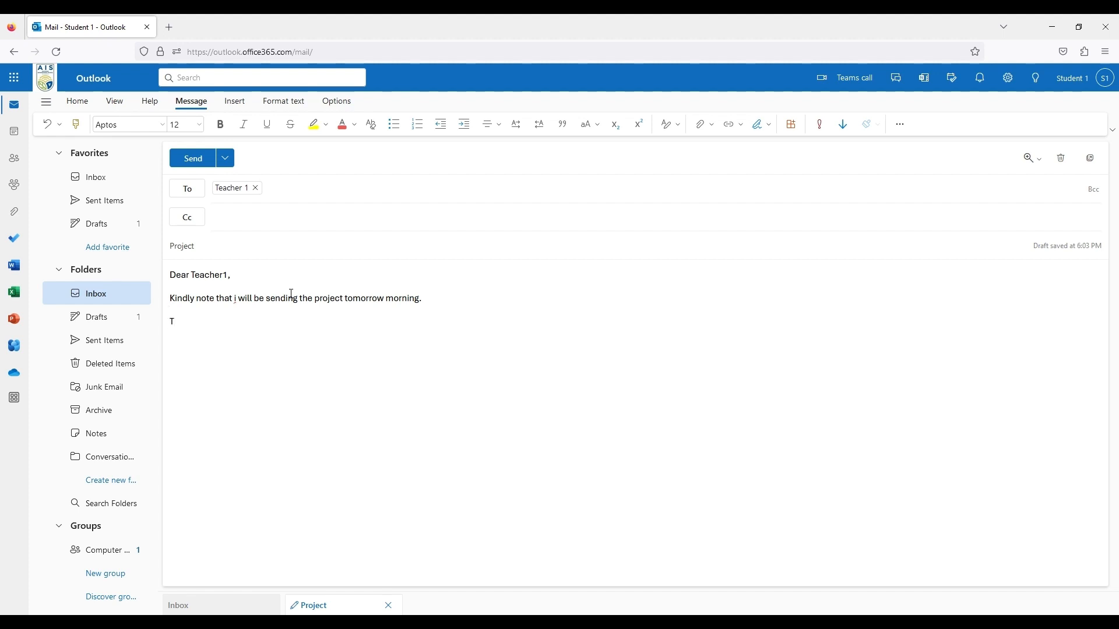
pyautogui.write('hank you,')
pyautogui.click(194, 161)
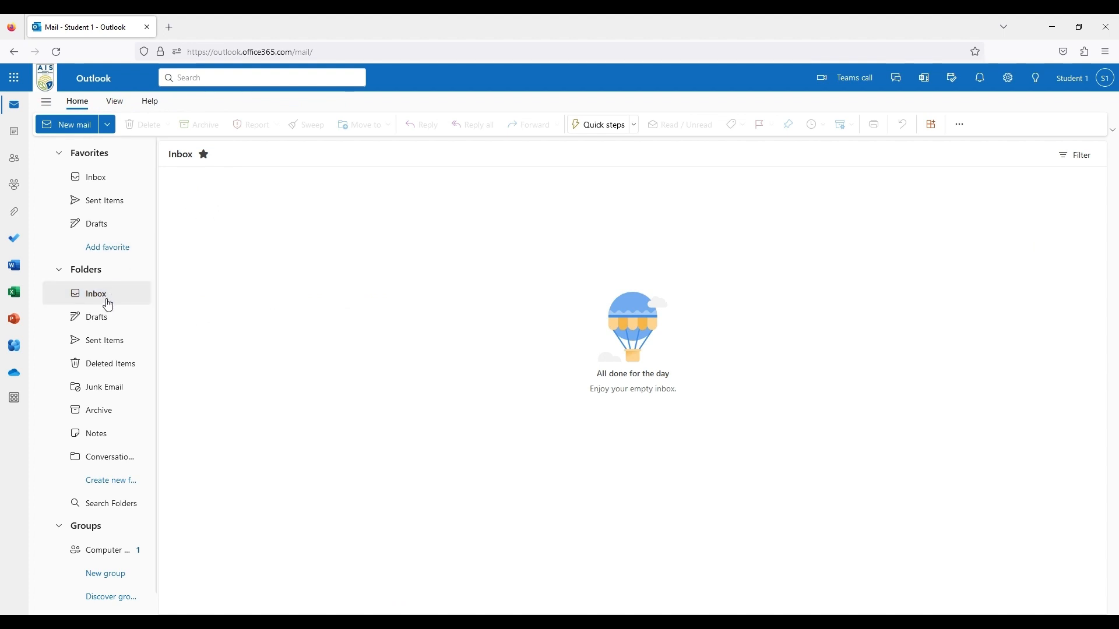
# - Open the sent "Project" message in Sent Items to review it, and return to the Inbox
pyautogui.click(109, 347)
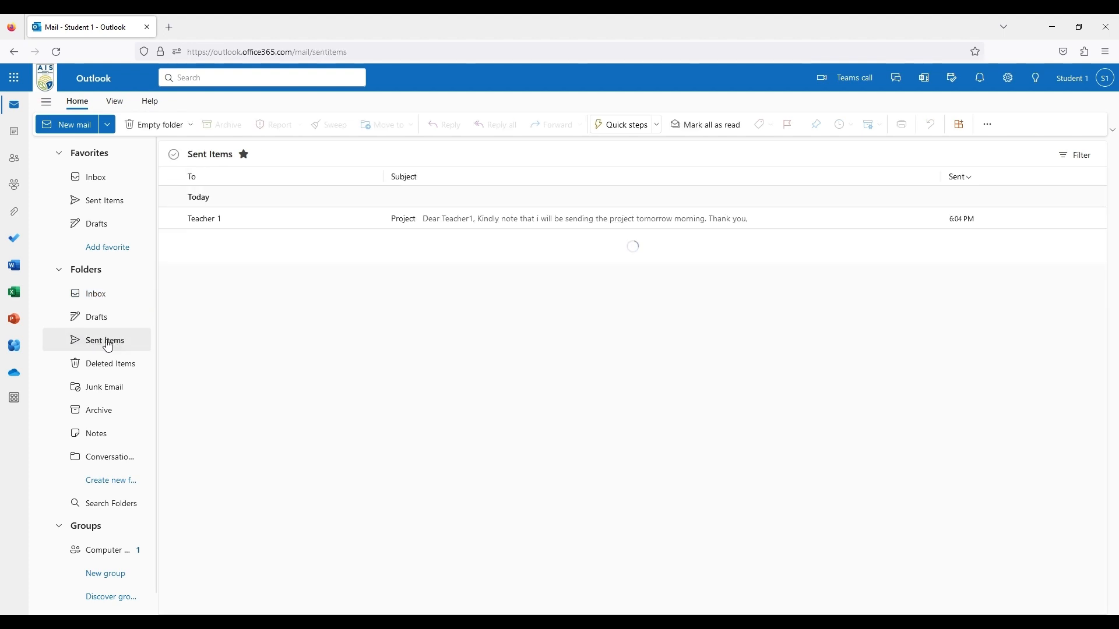
pyautogui.click(220, 227)
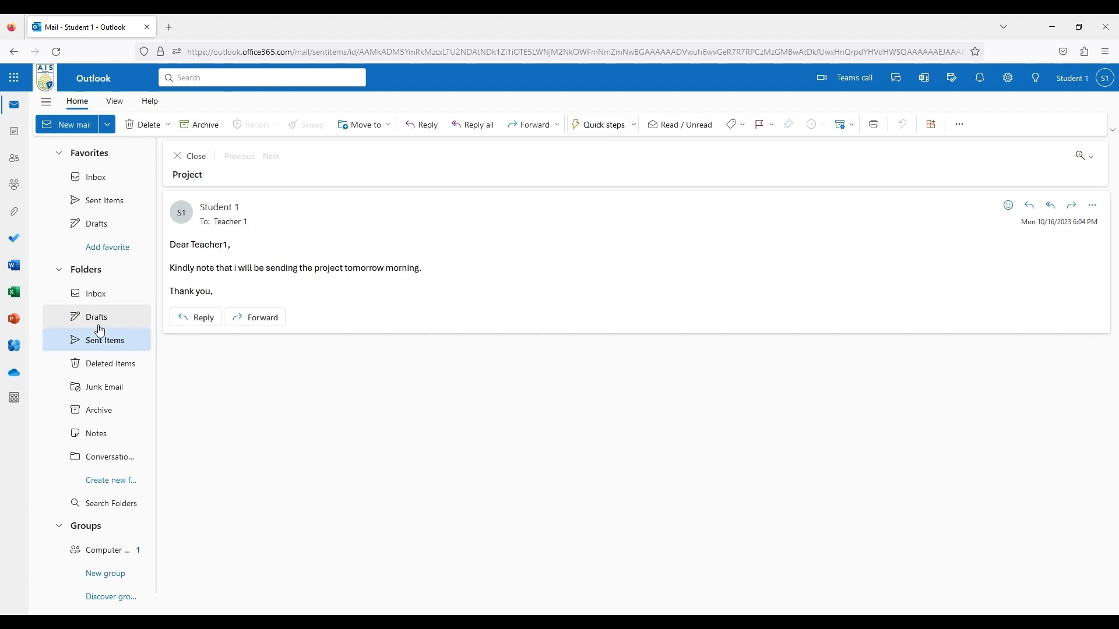
pyautogui.click(96, 301)
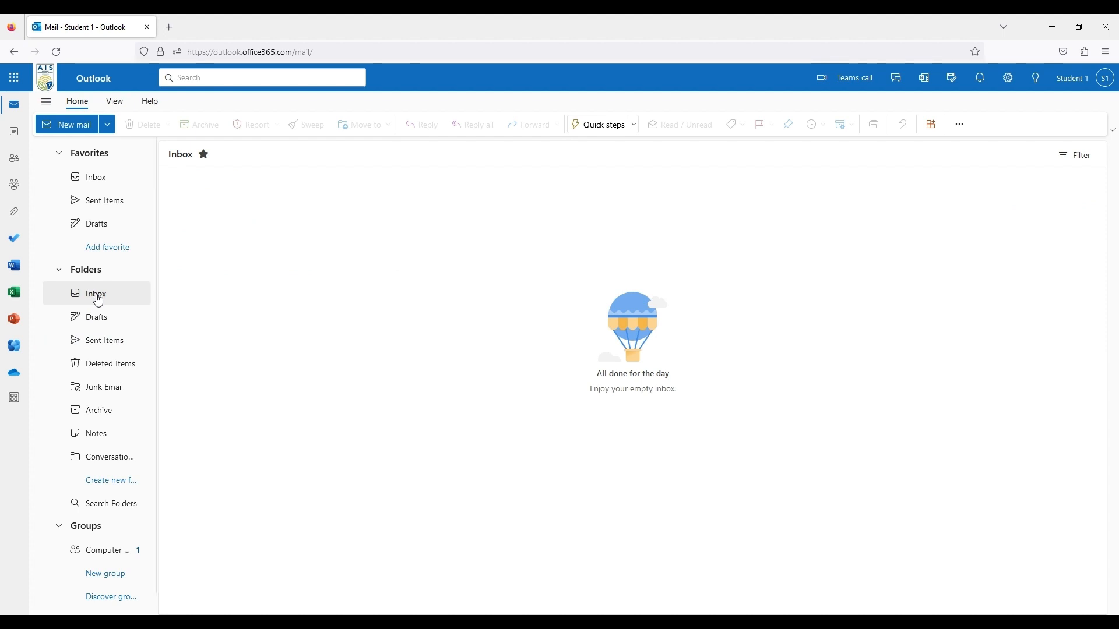
# - Start another email to the suggested contact Teacher 1 and give it the subject "Project"
pyautogui.click(83, 131)
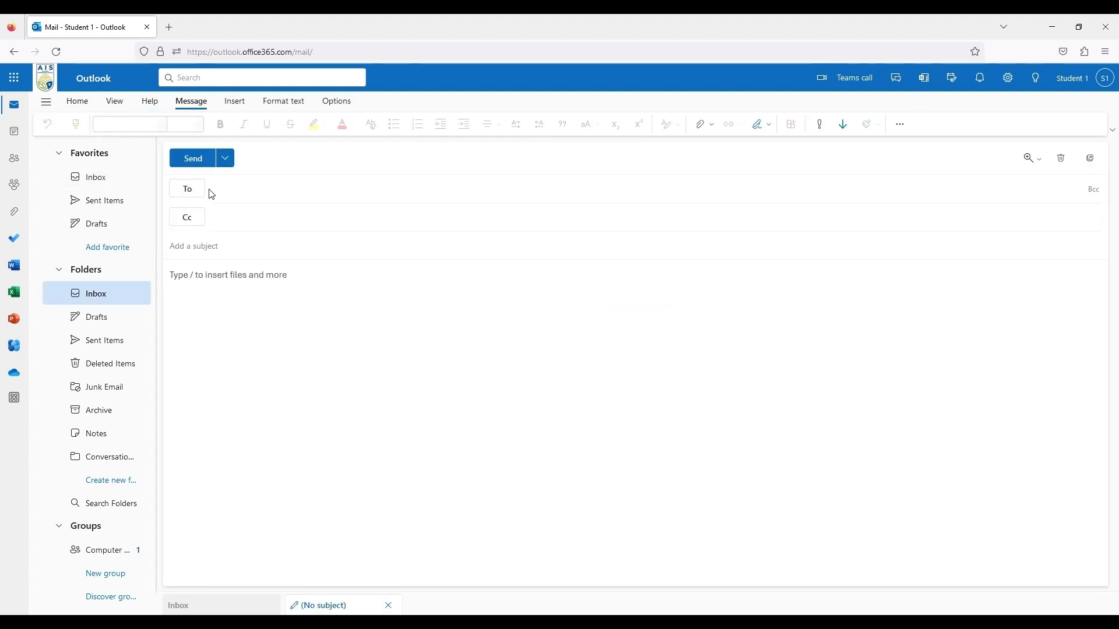
pyautogui.click(241, 194)
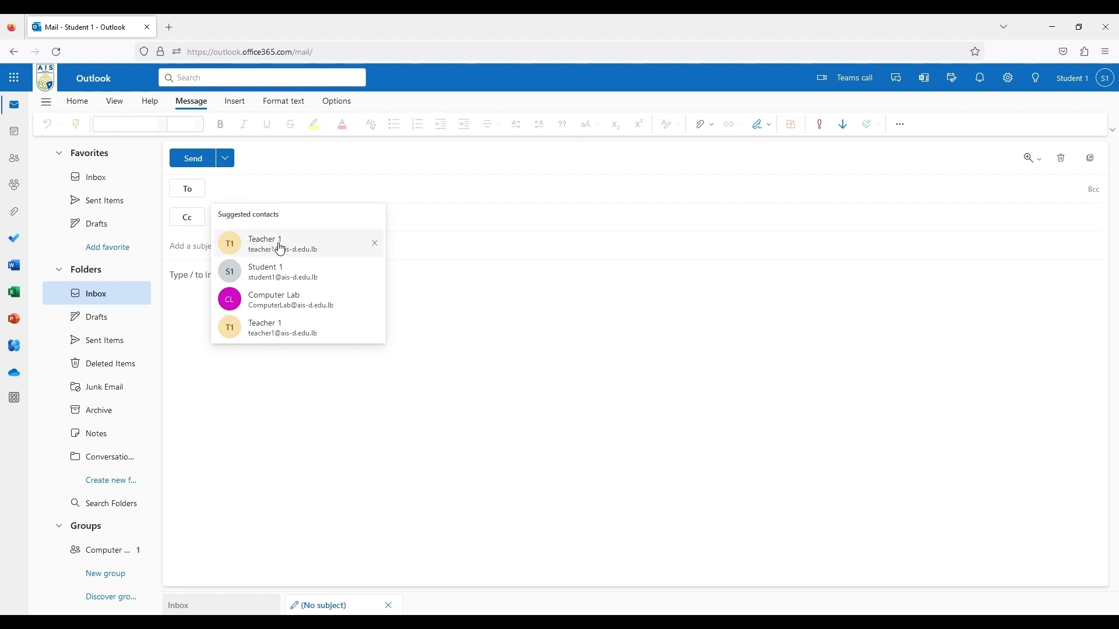
pyautogui.click(280, 248)
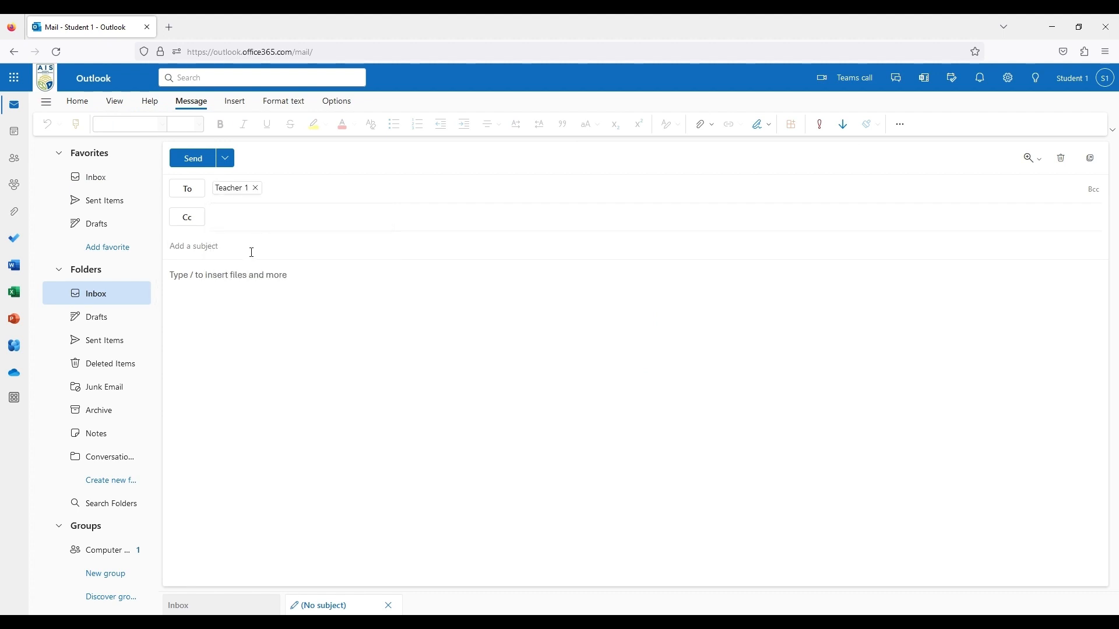
pyautogui.click(252, 252)
pyautogui.write('Project')
pyautogui.click(284, 293)
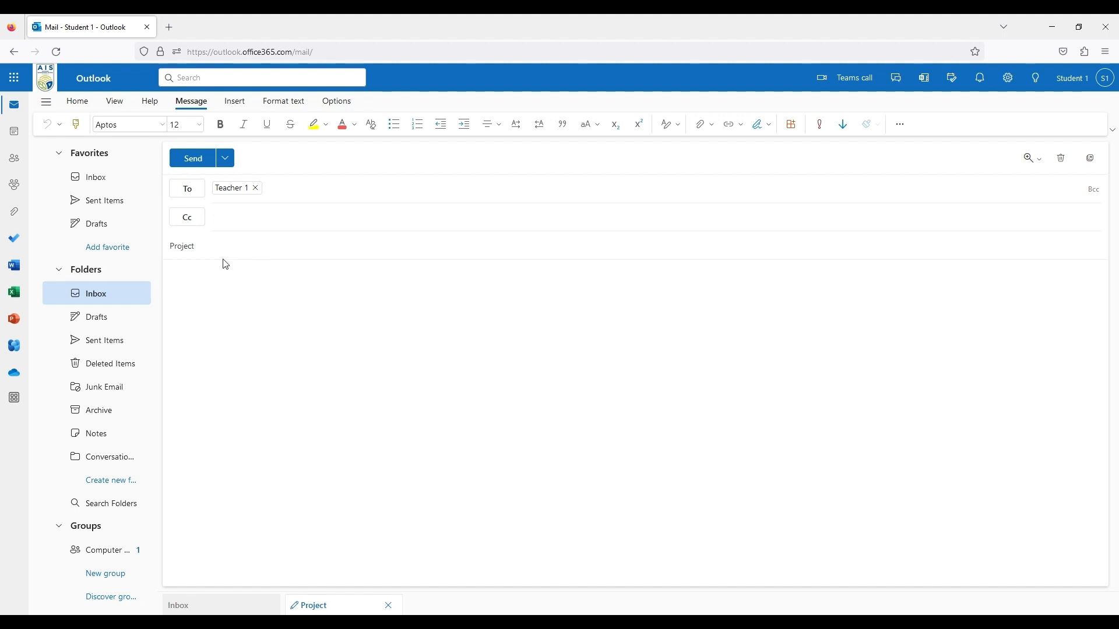
# - Insert the suggested file Chapter 1 Math.docx into the message body and dismiss the tip about inserting files
pyautogui.click(239, 109)
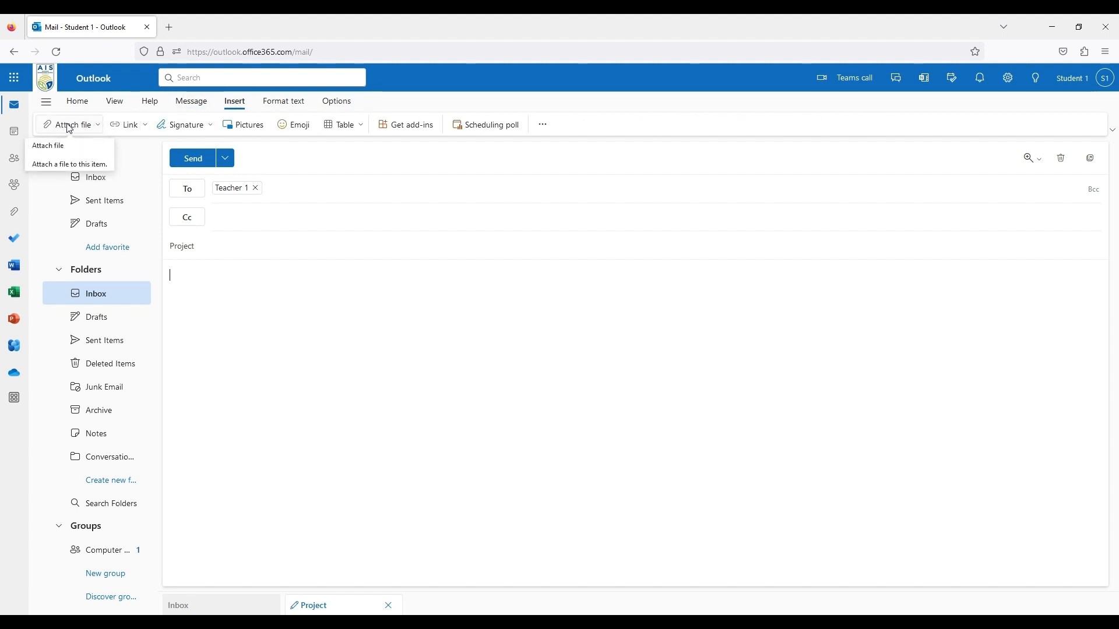
pyautogui.click(100, 128)
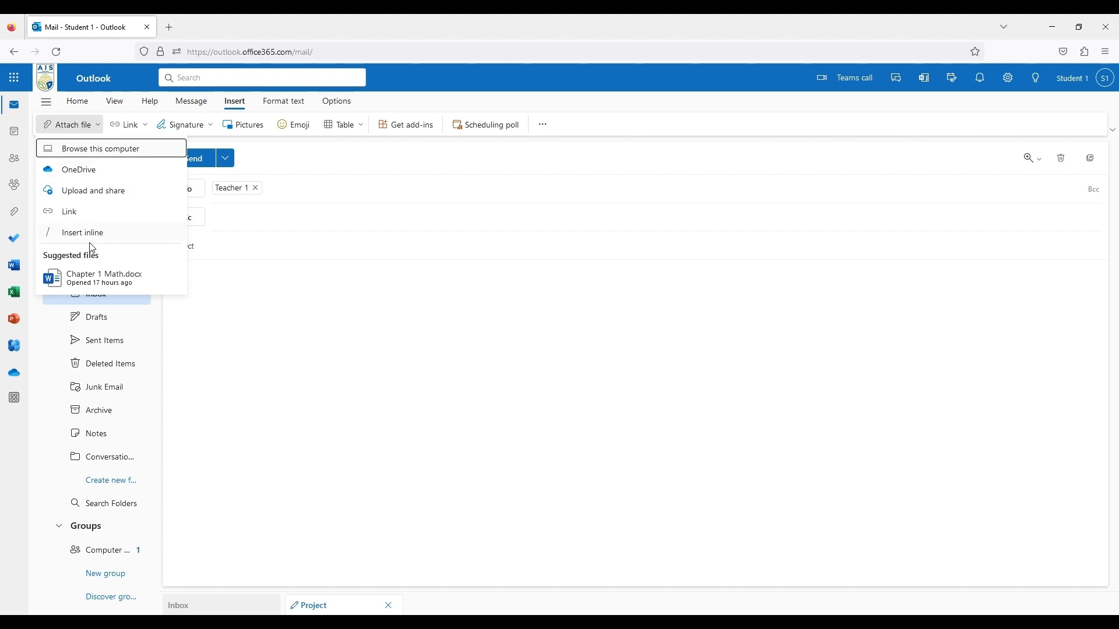
pyautogui.click(99, 278)
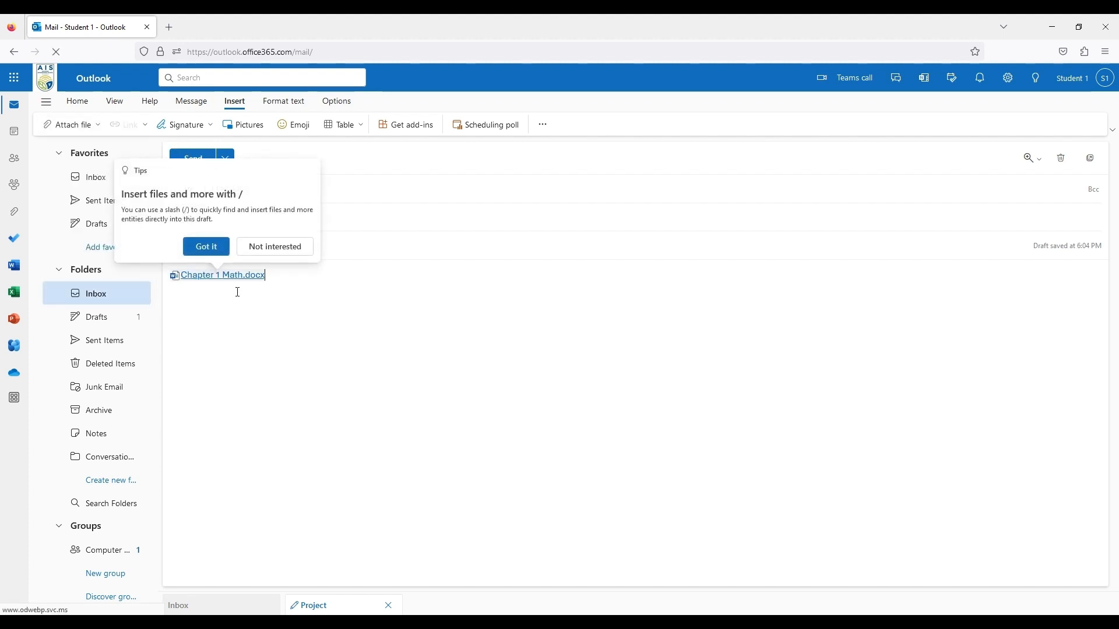
pyautogui.click(222, 251)
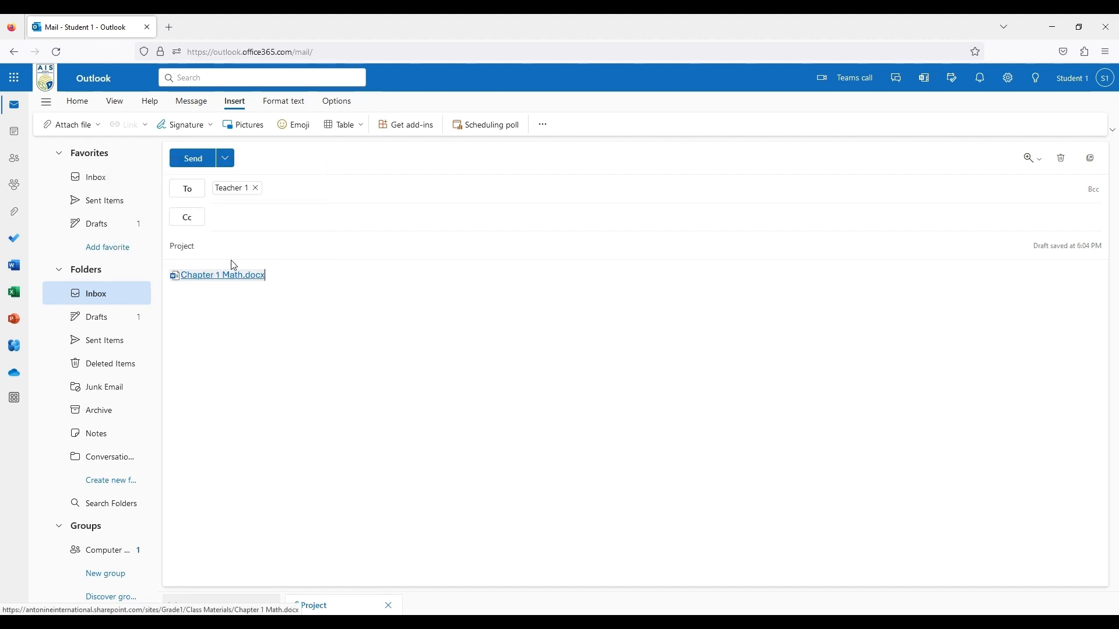
# - Send the email containing Chapter 1 Math.docx and check for it in Sent Items
pyautogui.click(197, 160)
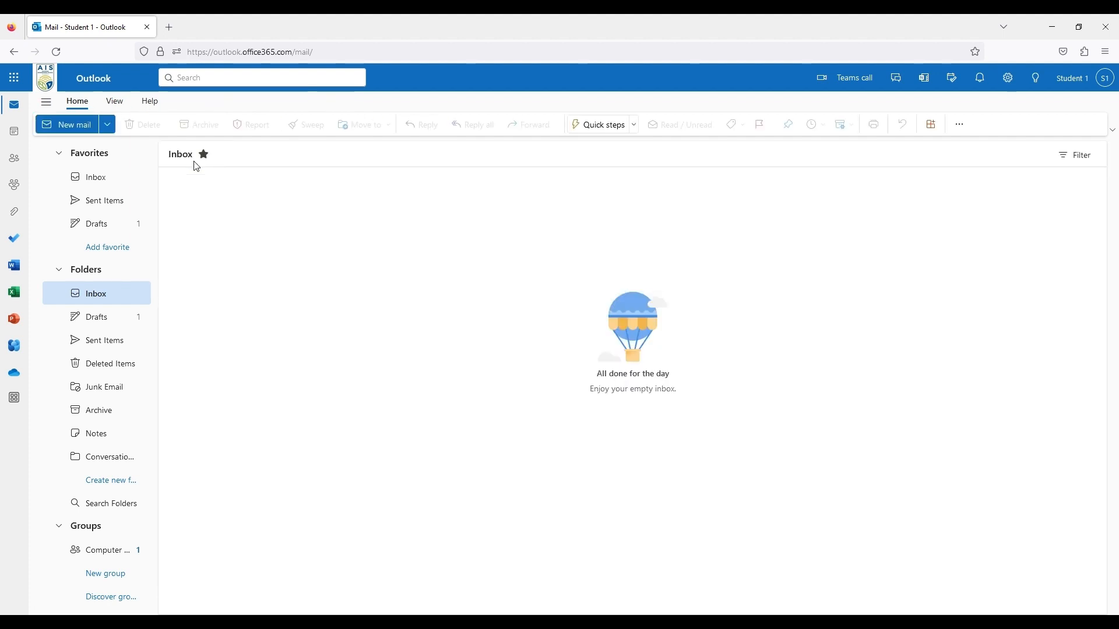
pyautogui.click(110, 347)
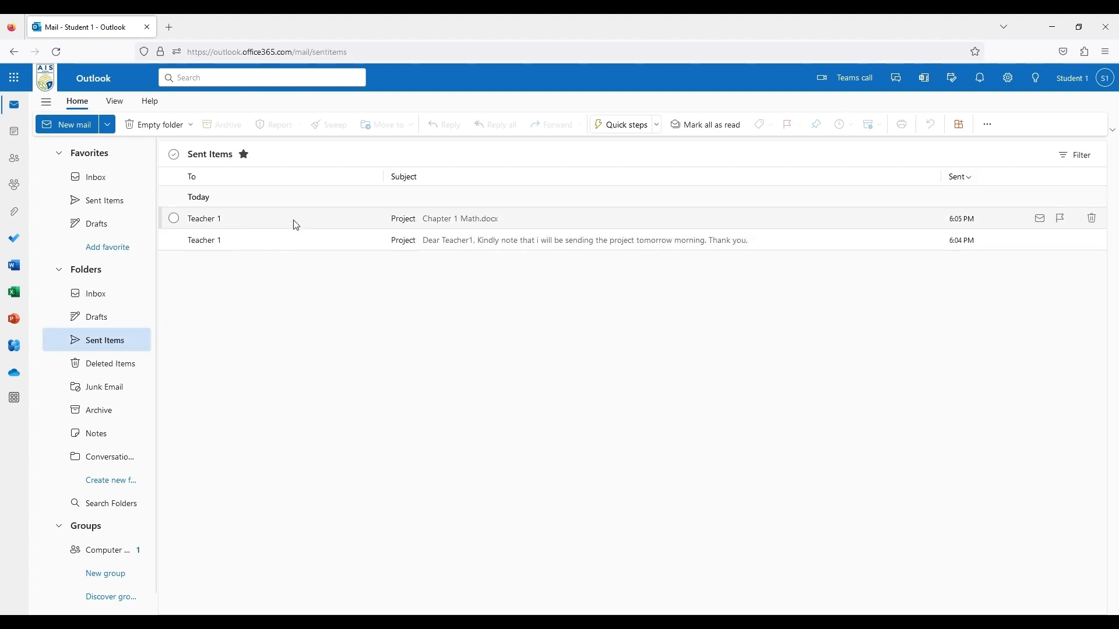